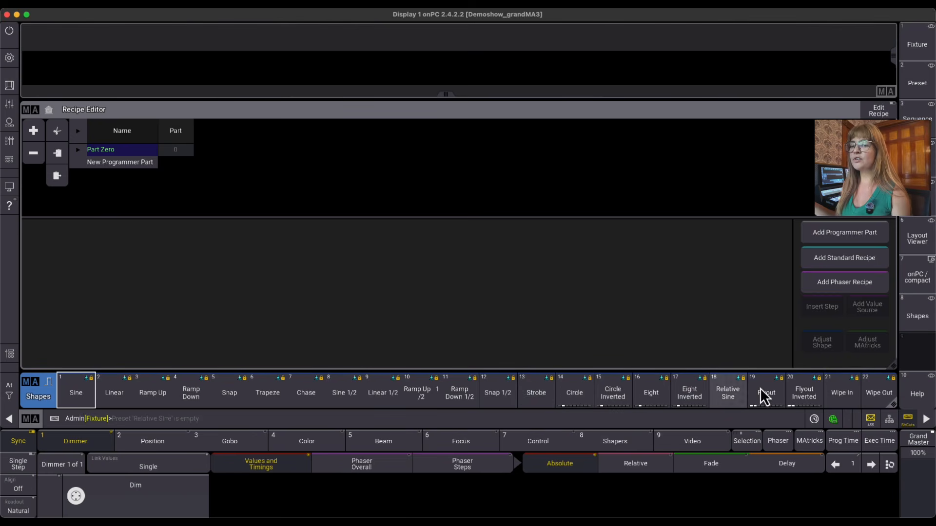
drag(764, 394, 805, 396)
click(807, 402)
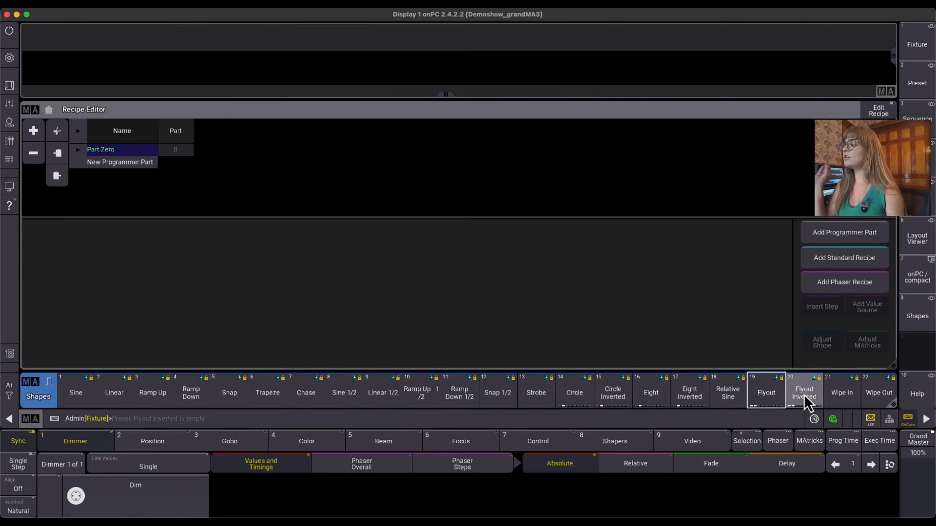
click(466, 408)
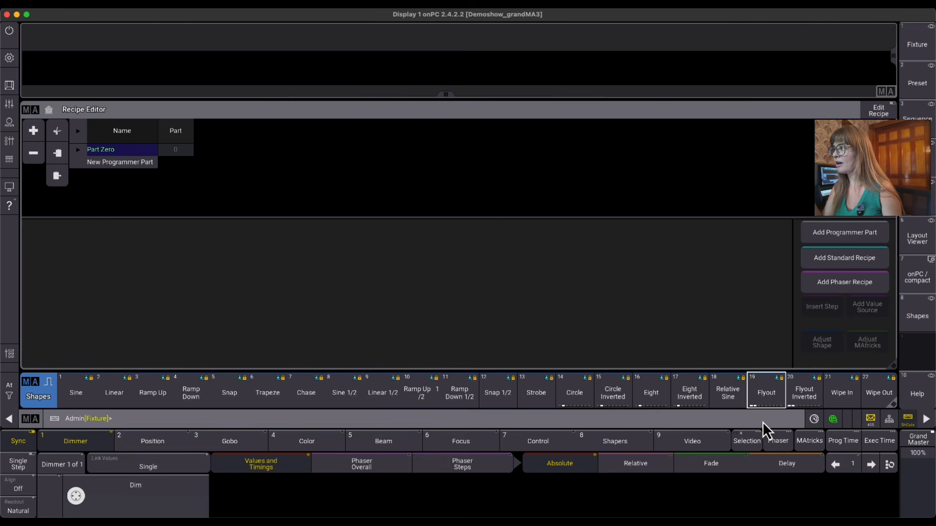
- Add a phaser recipe to the programmer part and assign the Pixels group as its selection
click(78, 152)
click(852, 287)
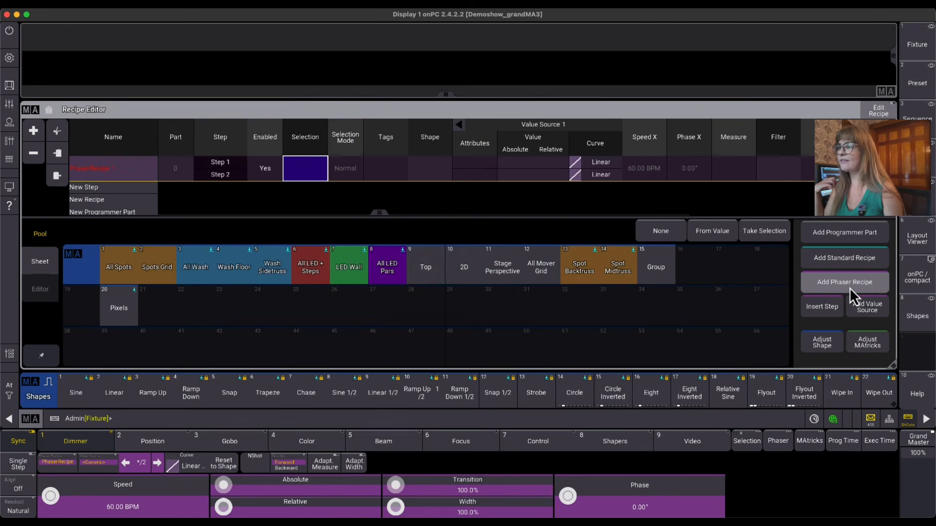
drag(117, 310, 300, 177)
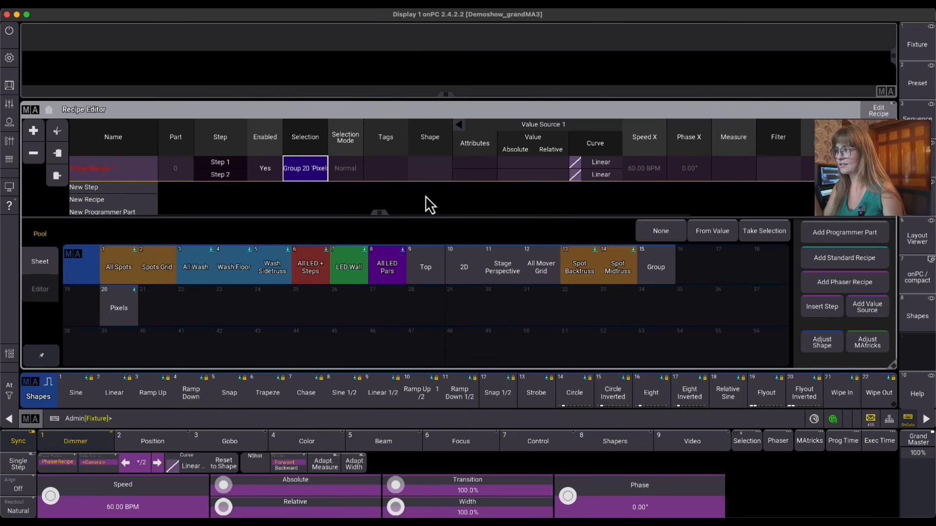
- Set the recipe's absolute value to the Open dimmer preset for Step 1 and Closed for Step 2
click(477, 165)
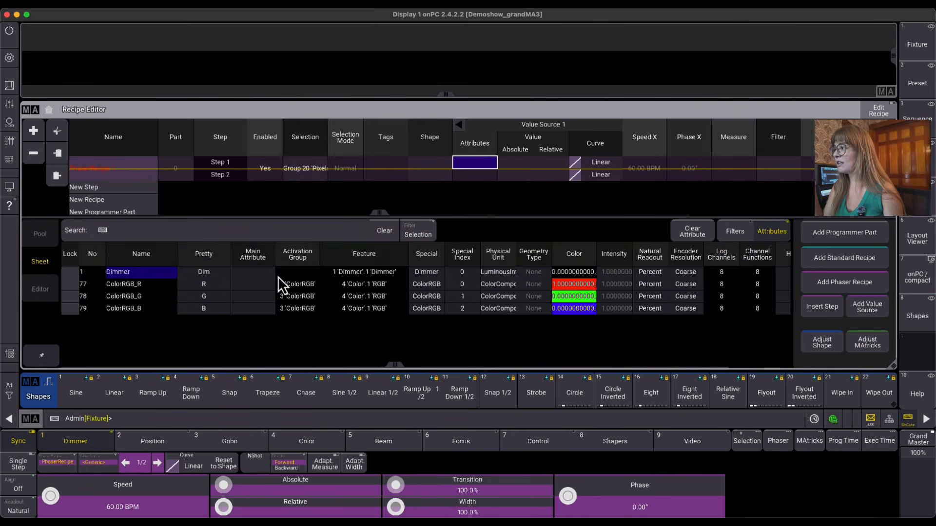
click(523, 162)
click(156, 264)
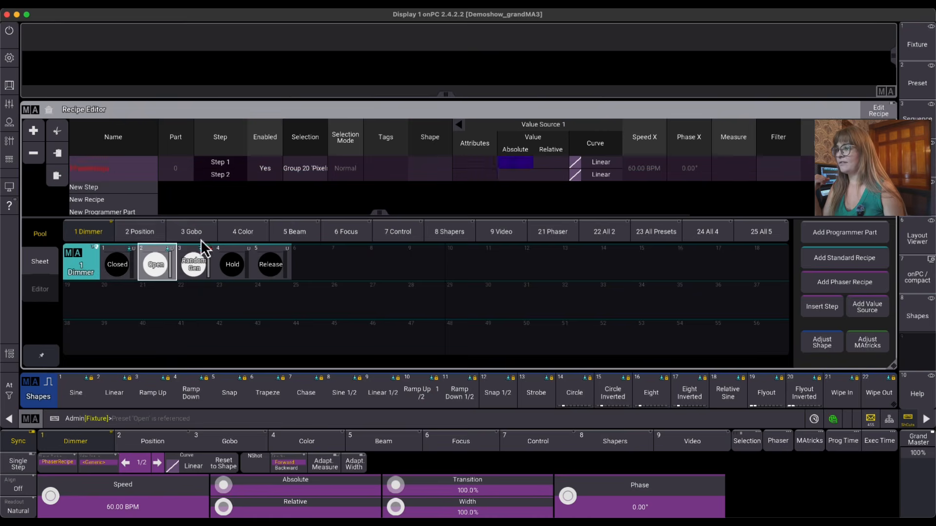
click(503, 176)
click(116, 267)
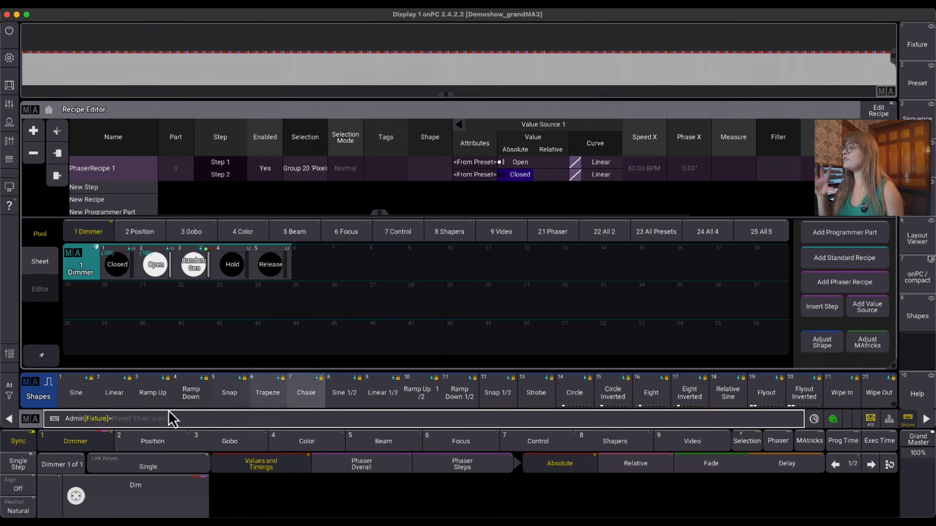
- Examine the Sine shape's measure, Adaptive Measure, Adaptive Width and Adaptive XY Rotation settings, and close the shape without changes
drag(81, 392, 54, 393)
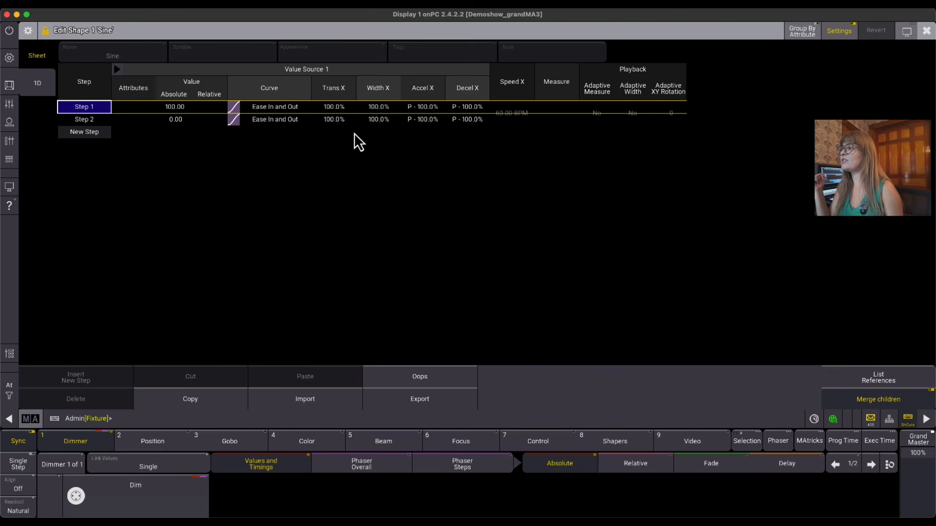
click(559, 109)
click(603, 121)
click(638, 119)
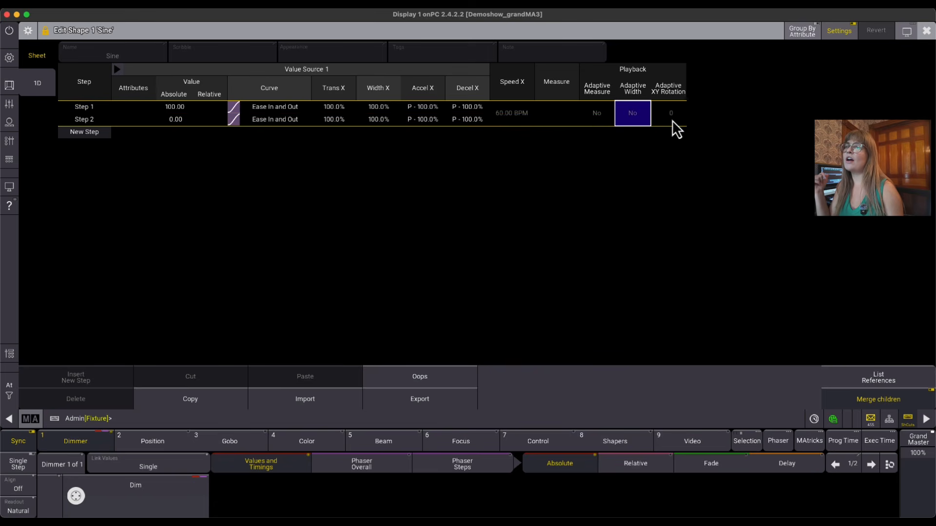
click(671, 120)
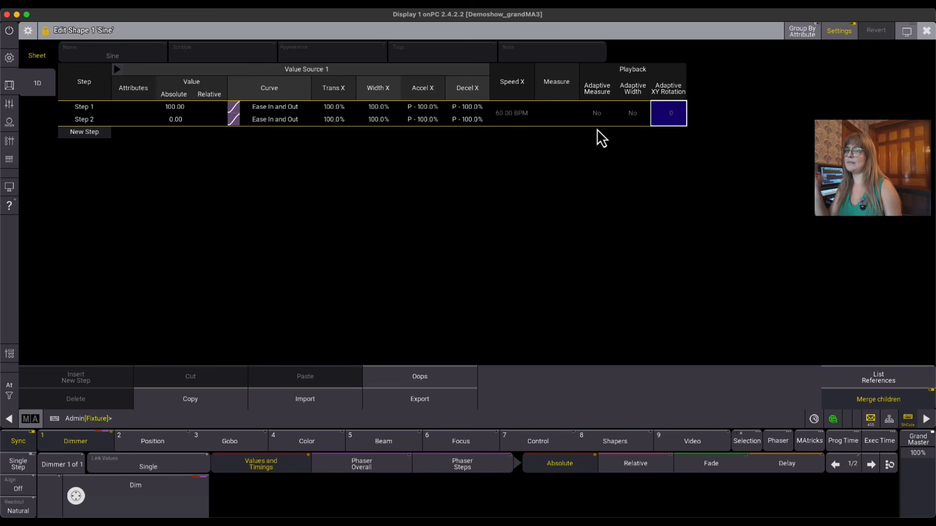
click(649, 114)
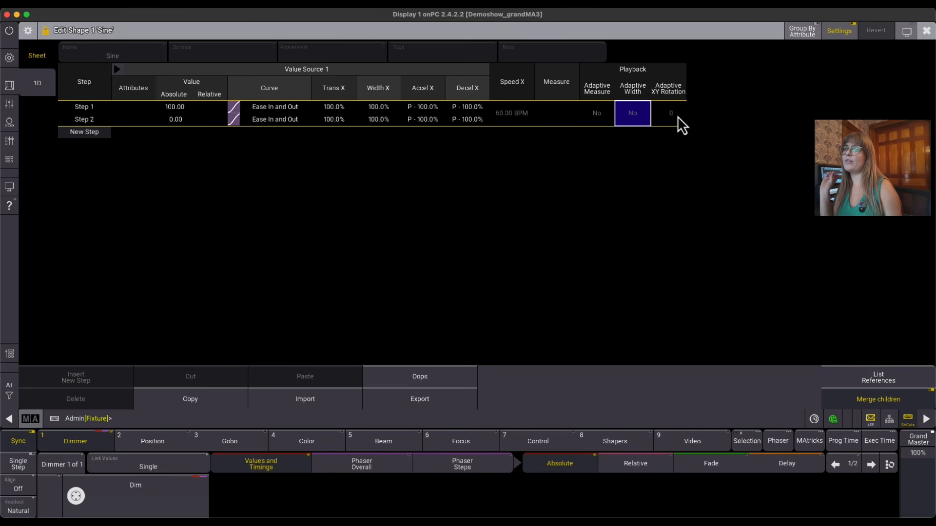
click(678, 116)
click(678, 116)
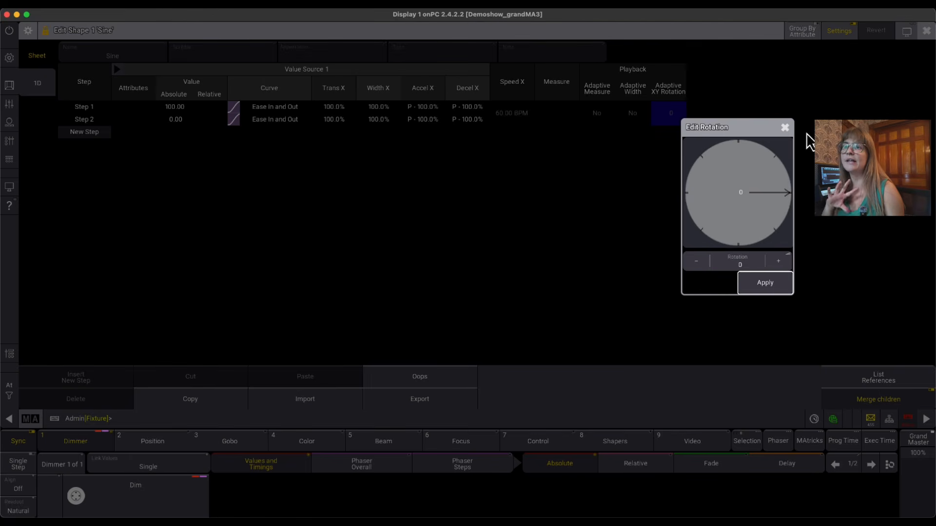
click(784, 127)
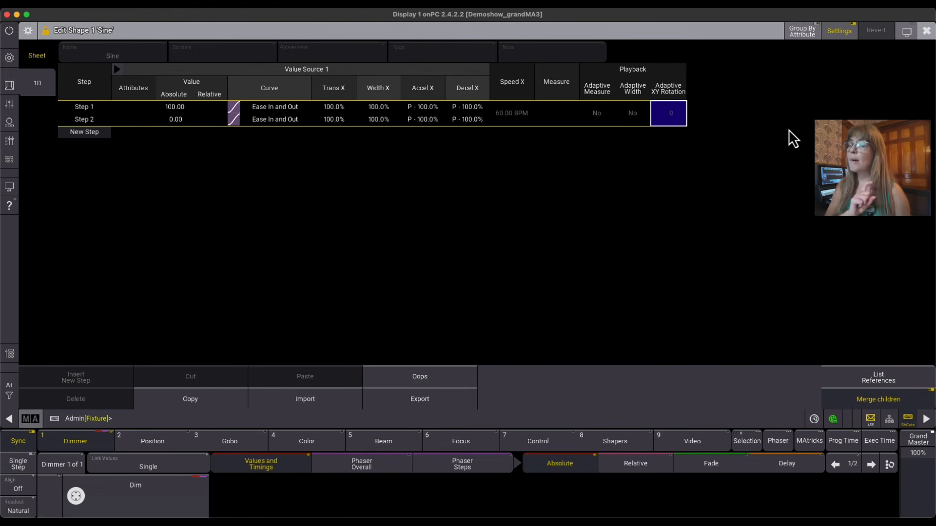
click(926, 31)
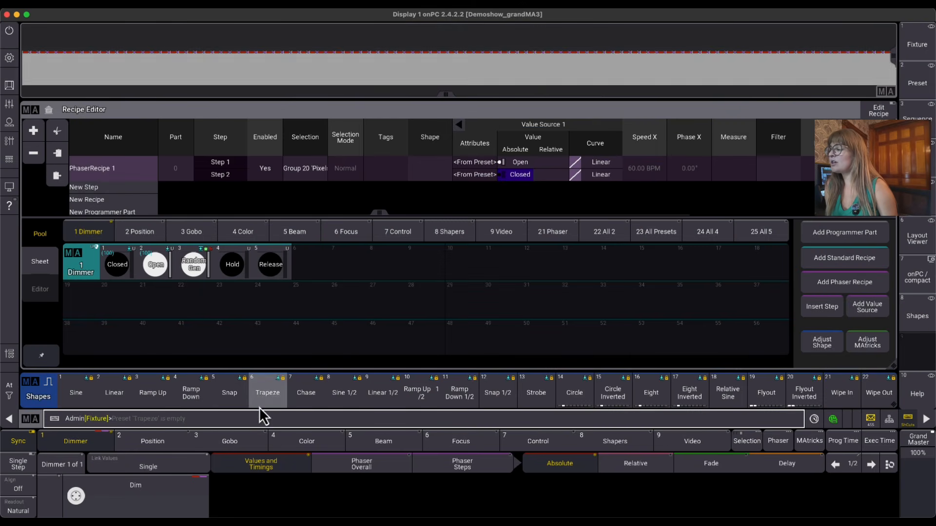
- Assign the Snap shape to the phaser recipe and check the curves of both steps
click(240, 400)
drag(240, 400, 441, 174)
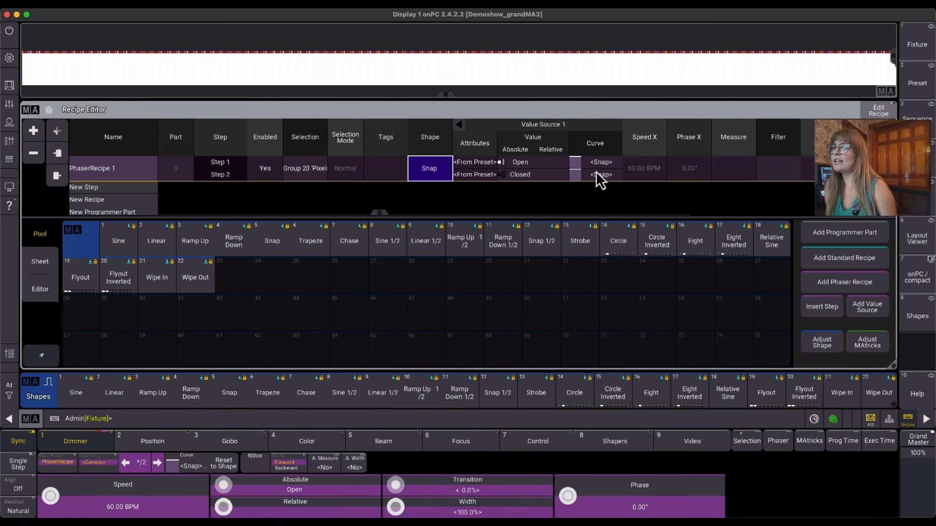
click(598, 169)
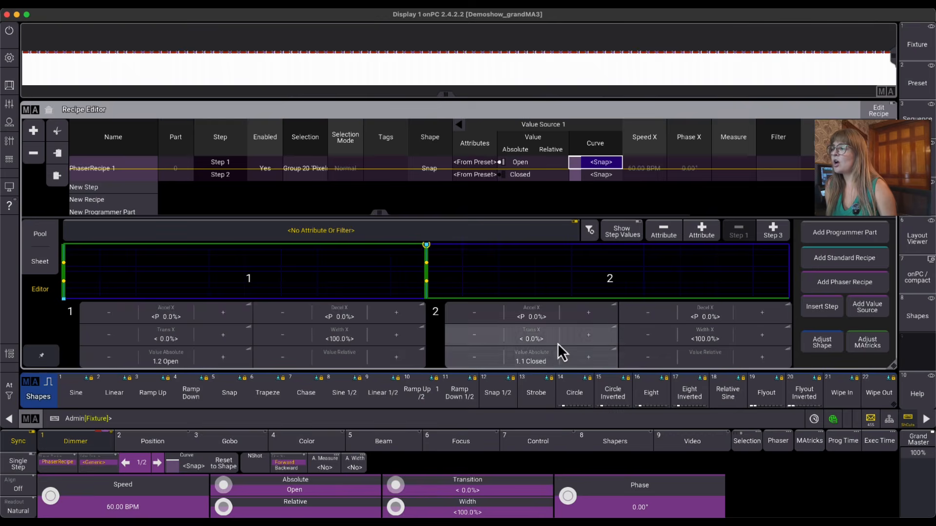
click(592, 175)
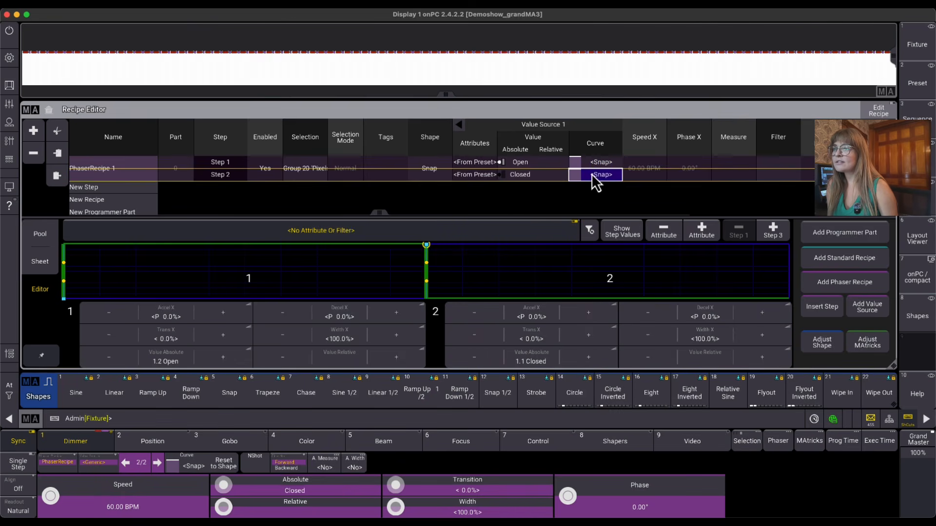
click(591, 165)
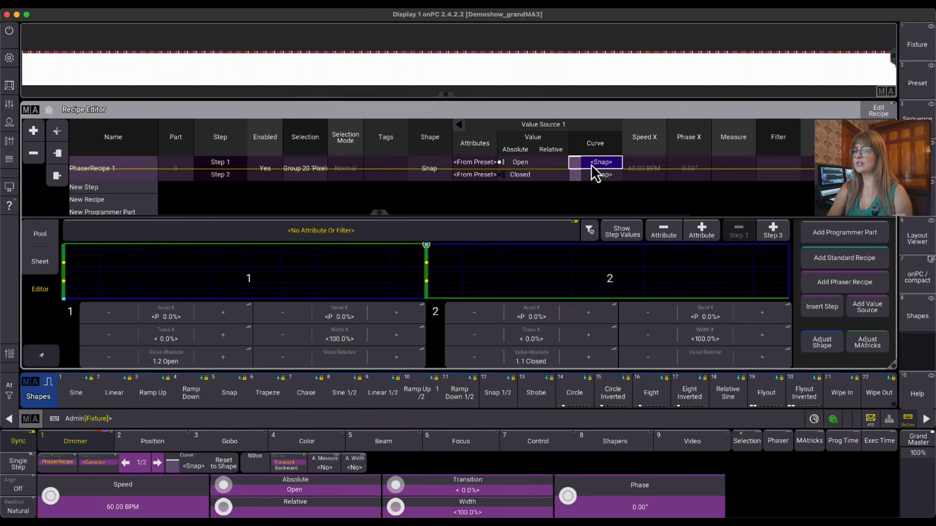
- Assign the Strobe shape to the phaser recipe and review its speed, playback settings and step curves
drag(536, 397, 508, 425)
click(554, 165)
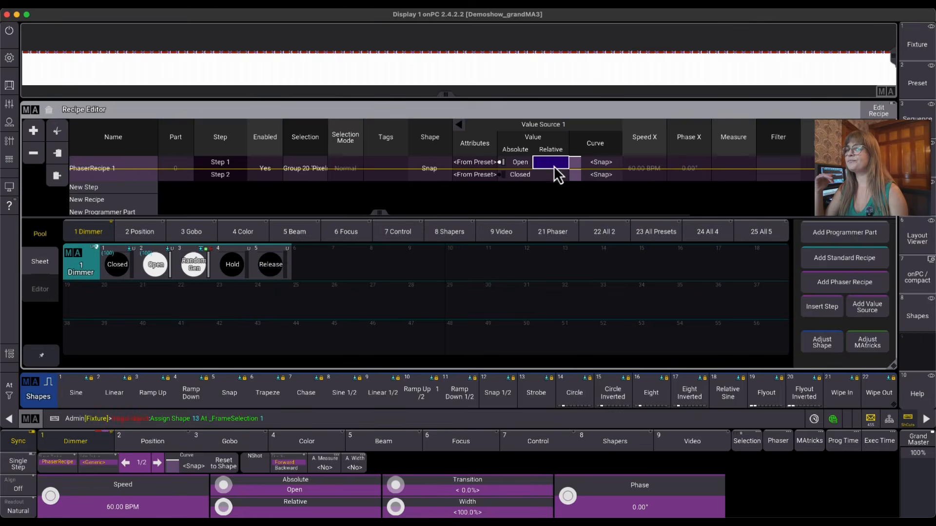
drag(530, 456, 504, 425)
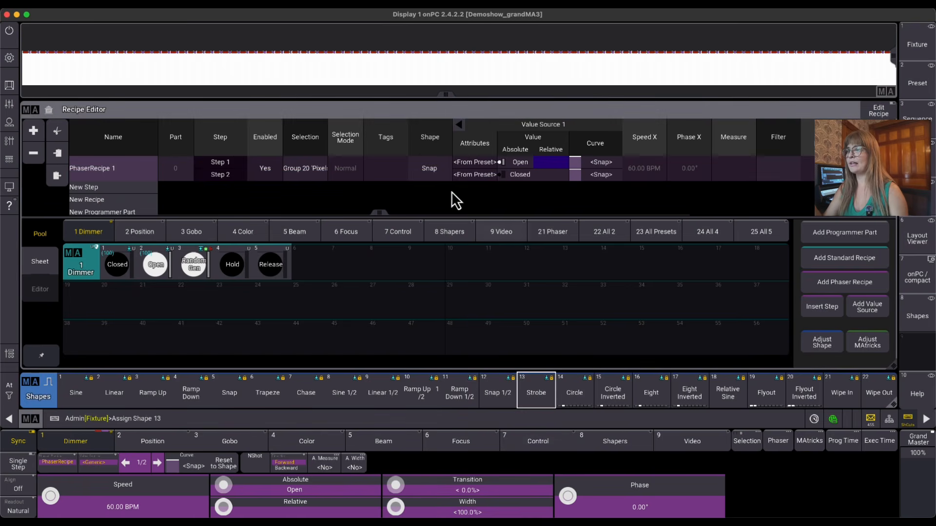
click(435, 174)
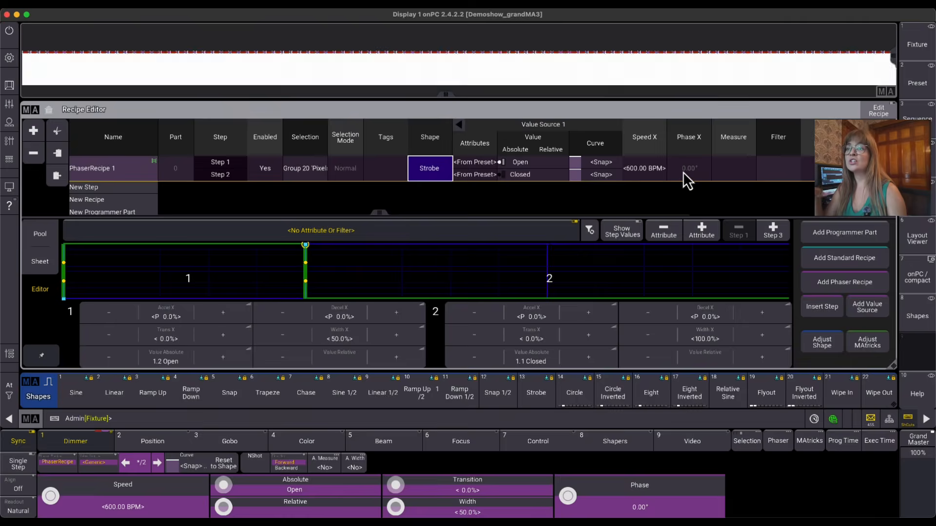
scroll(518, 184, right, 5)
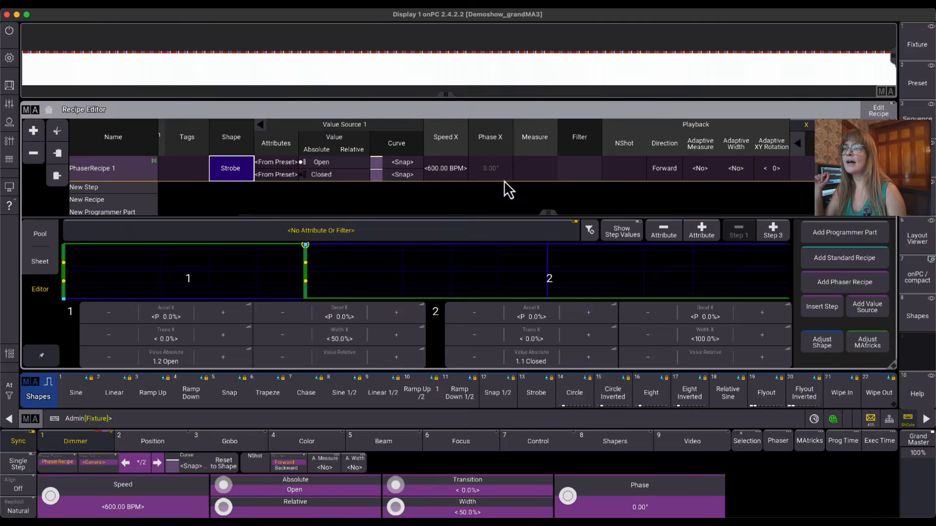
scroll(762, 171, right, 1)
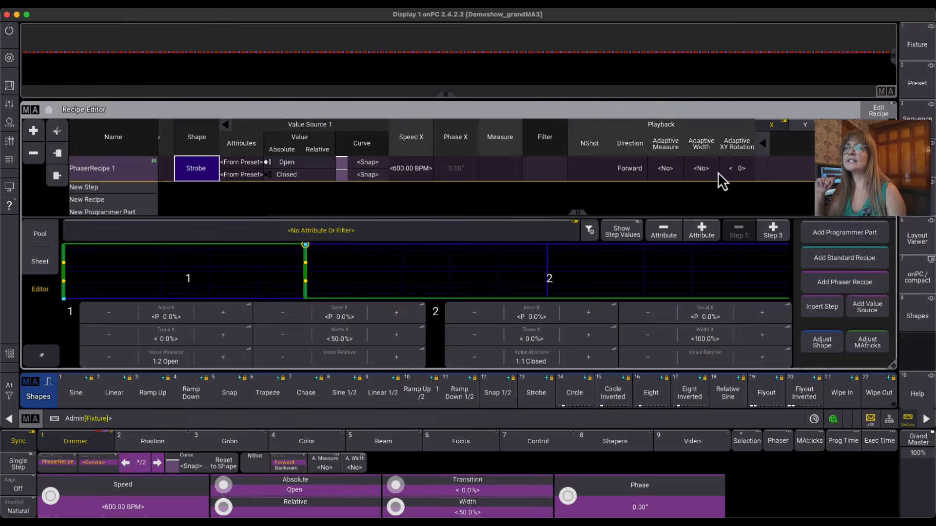
scroll(594, 172, left, 1)
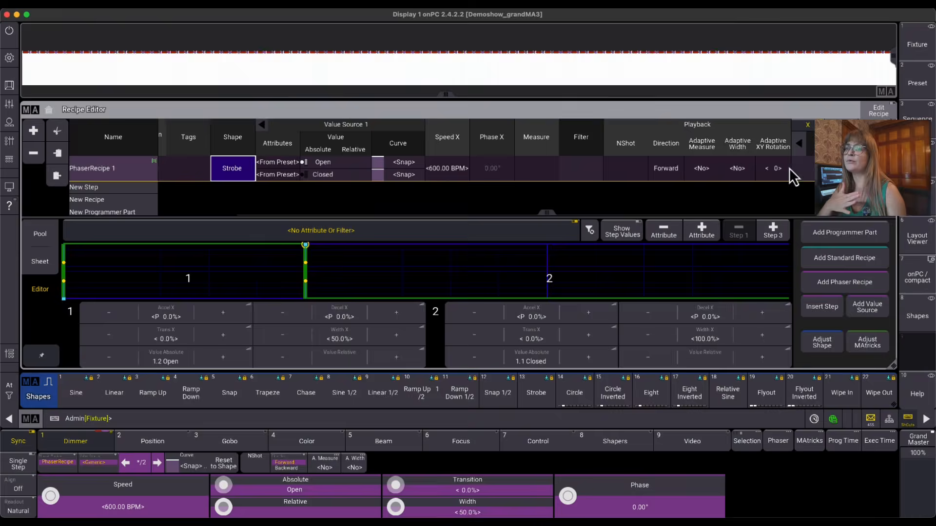
scroll(610, 167, left, 5)
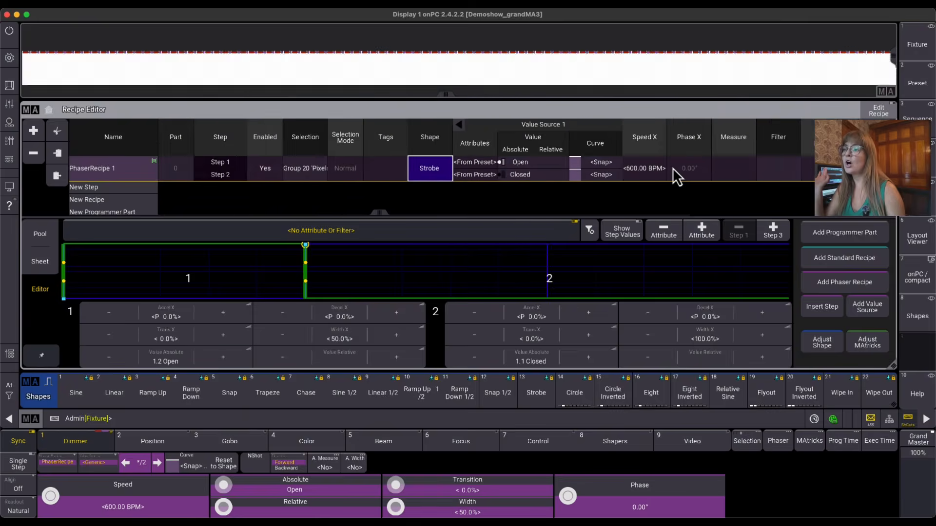
click(599, 163)
click(598, 177)
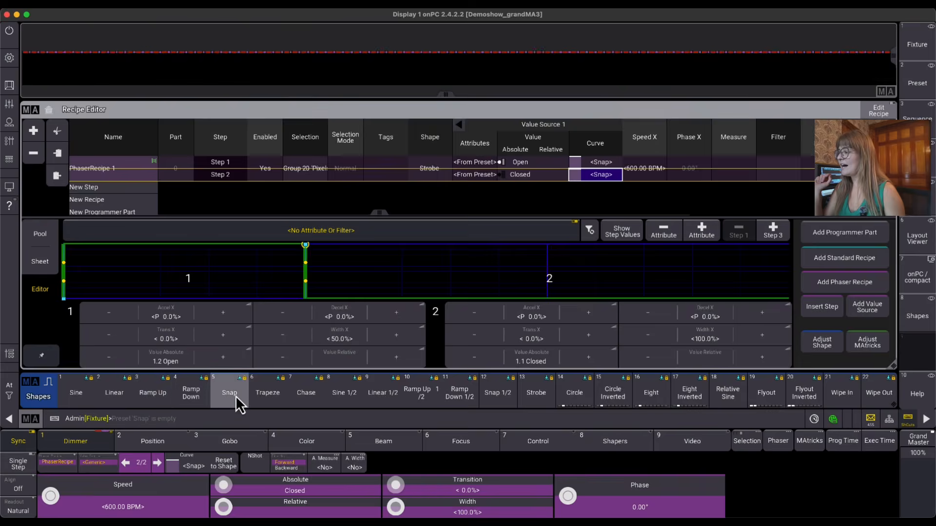
- Switch the phaser recipe's shape back to Snap and review its speed and adaptive playback settings
drag(235, 396, 206, 428)
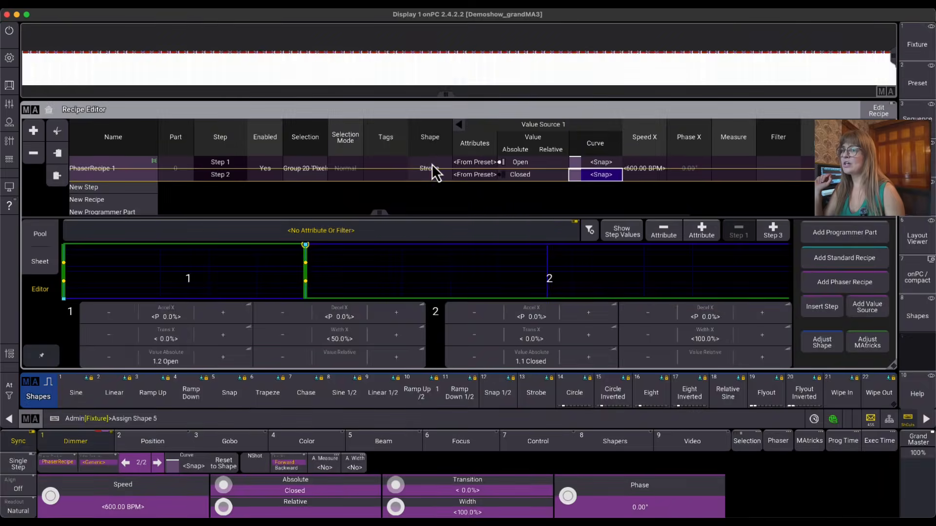
click(432, 166)
drag(674, 169, 560, 176)
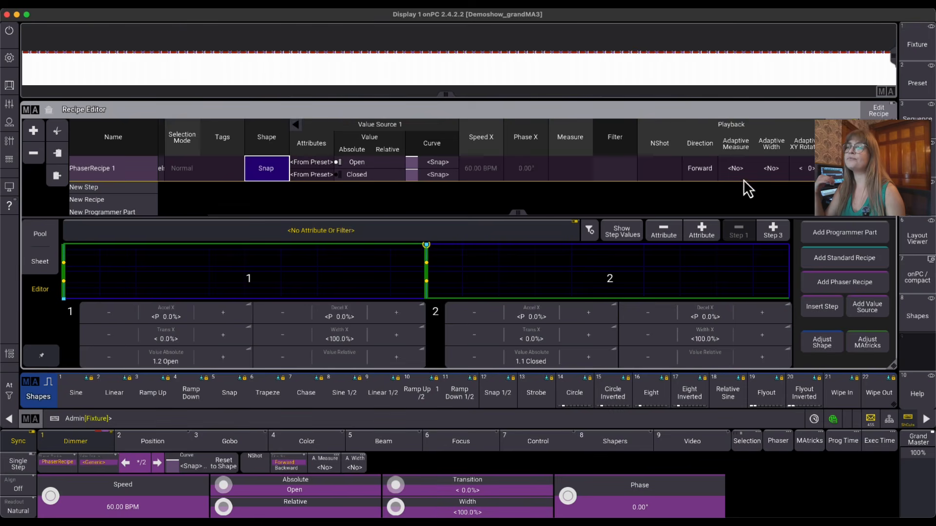
drag(427, 179, 523, 182)
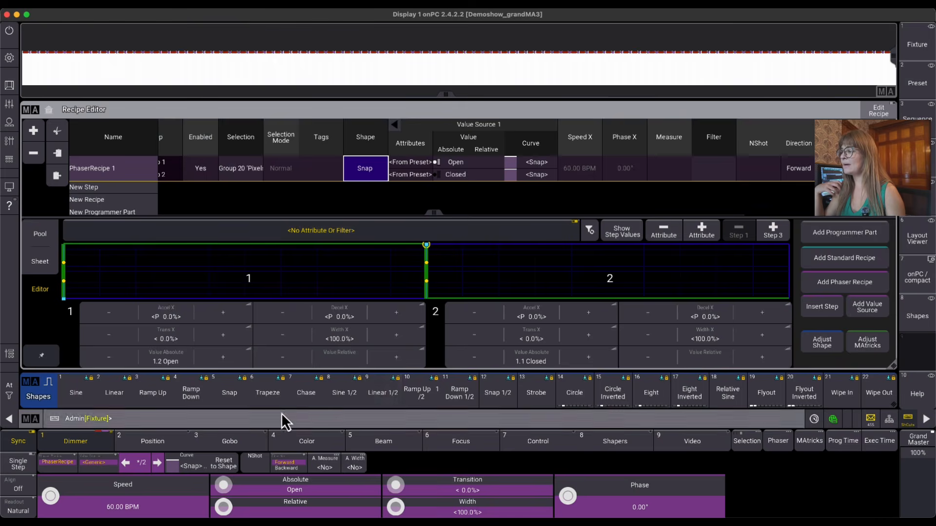
- Assign the Trapeze shape to the phaser recipe and view the curve choices for its steps without picking one
click(261, 393)
drag(258, 392, 241, 425)
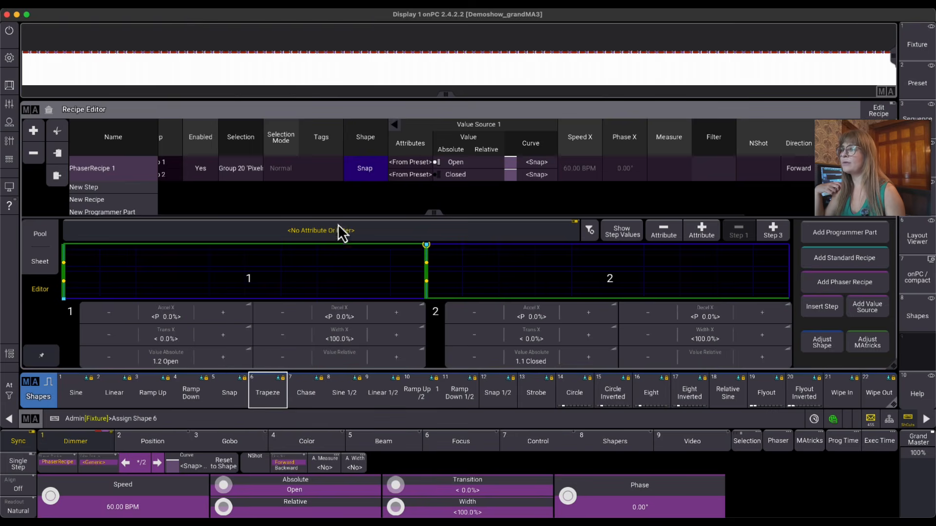
click(360, 168)
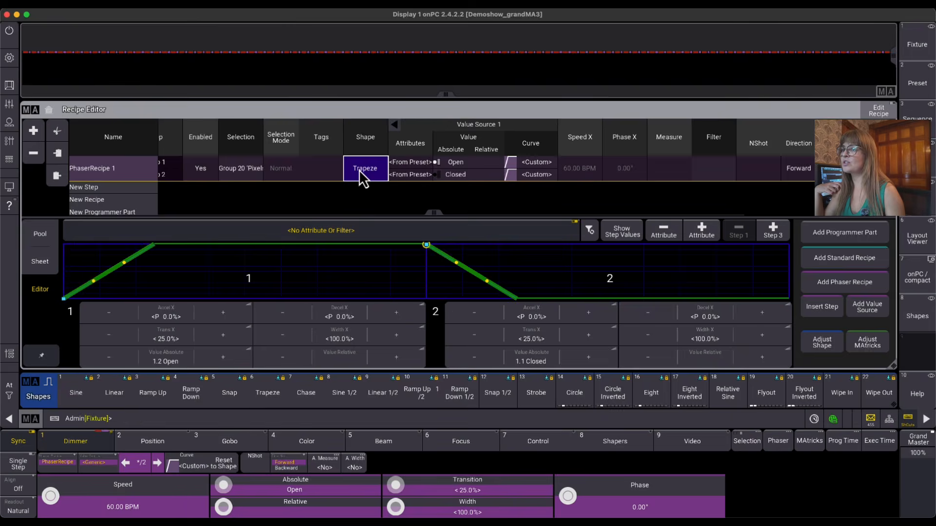
click(548, 176)
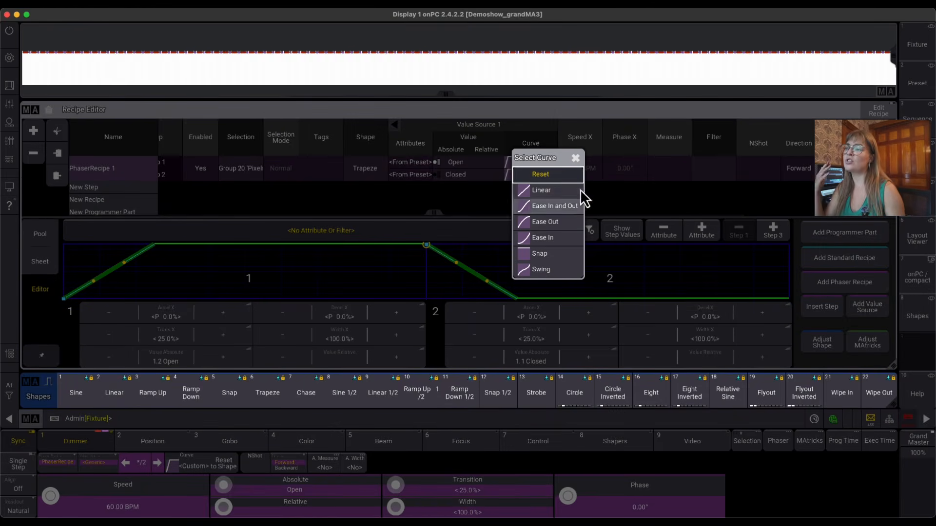
click(578, 158)
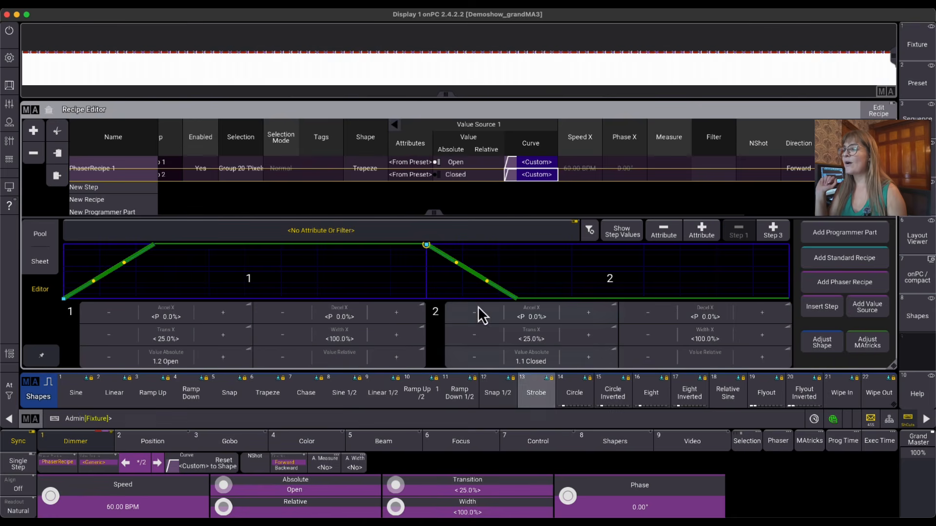
- Set Step 1's width to 185.5% and its transition to 100% in the phaser curve editor
scroll(346, 337, up, 10)
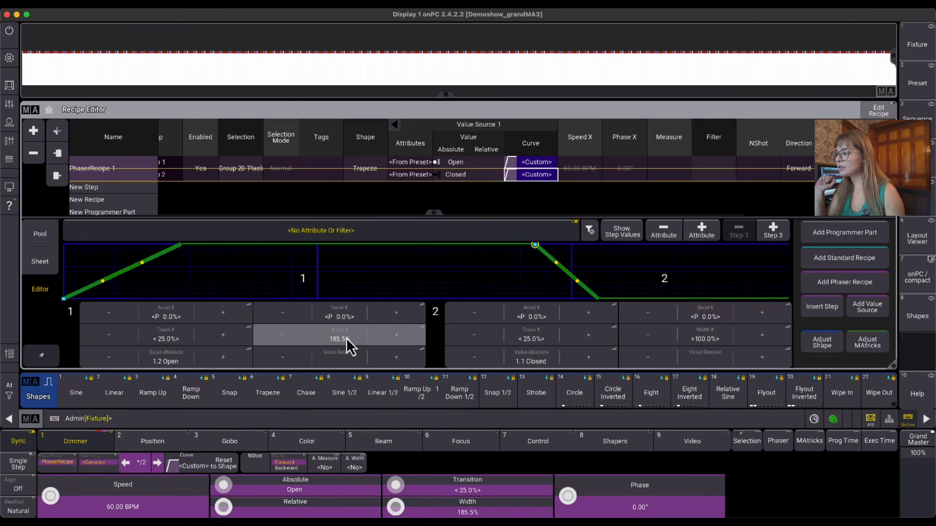
scroll(180, 339, up, 8)
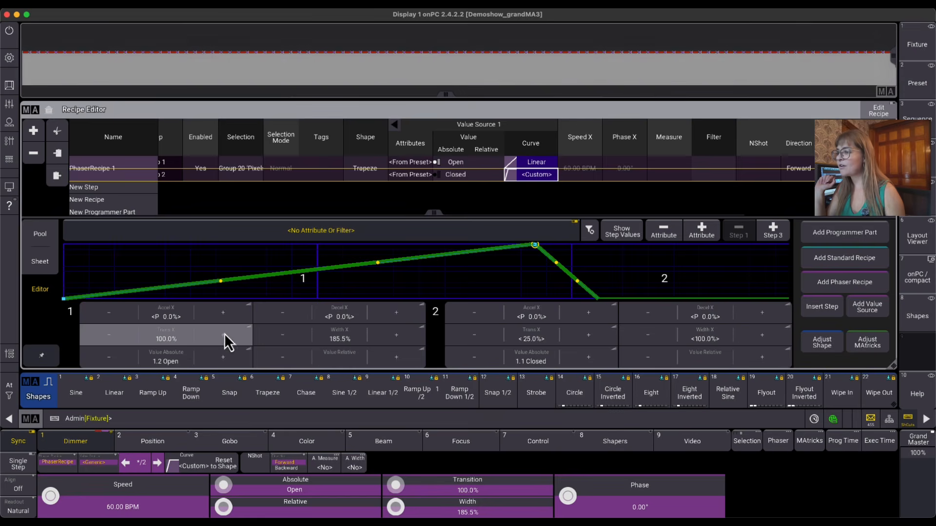
- Set Step 2's transition to 100% and its width to 73.8% in the phaser curve editor
scroll(534, 341, up, 8)
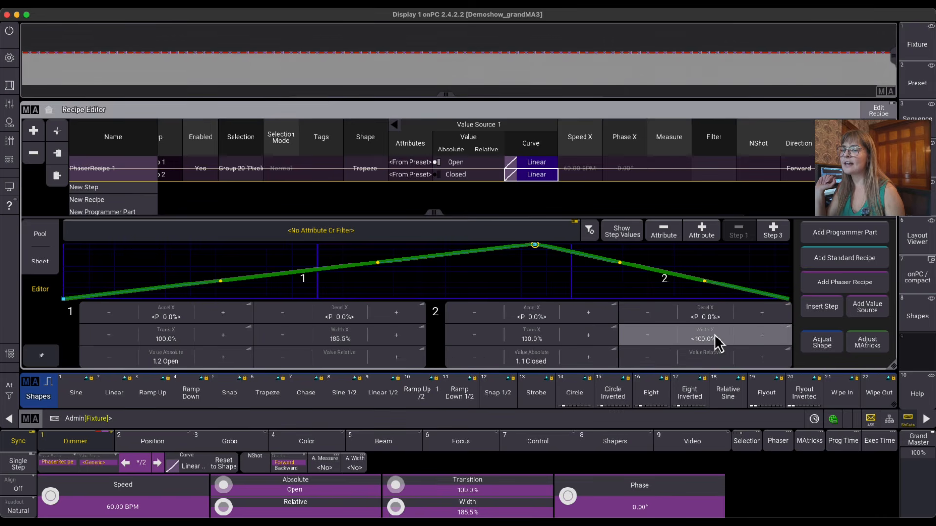
scroll(714, 334, down, 3)
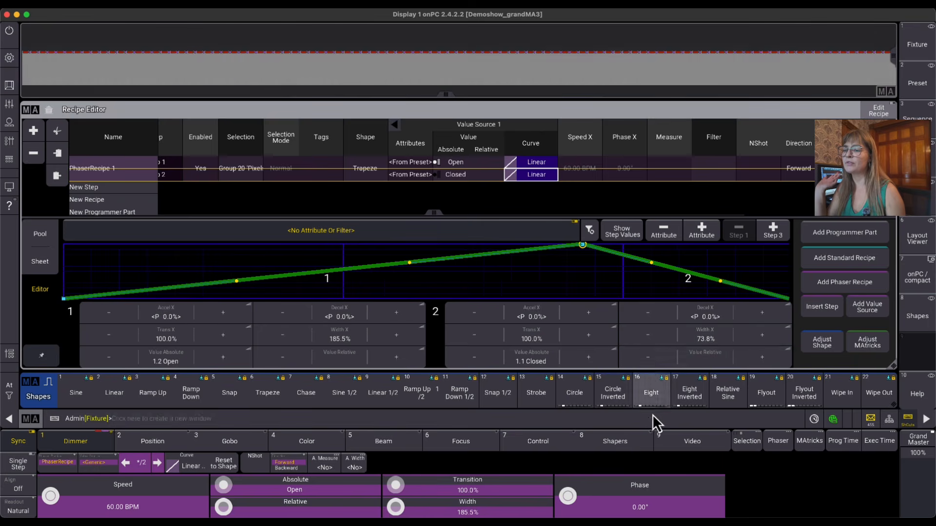
- Store the adjusted curve as a new shape in slot 24 of the Shapes pool and review its step settings
scroll(728, 397, right, 5)
drag(433, 396, 387, 364)
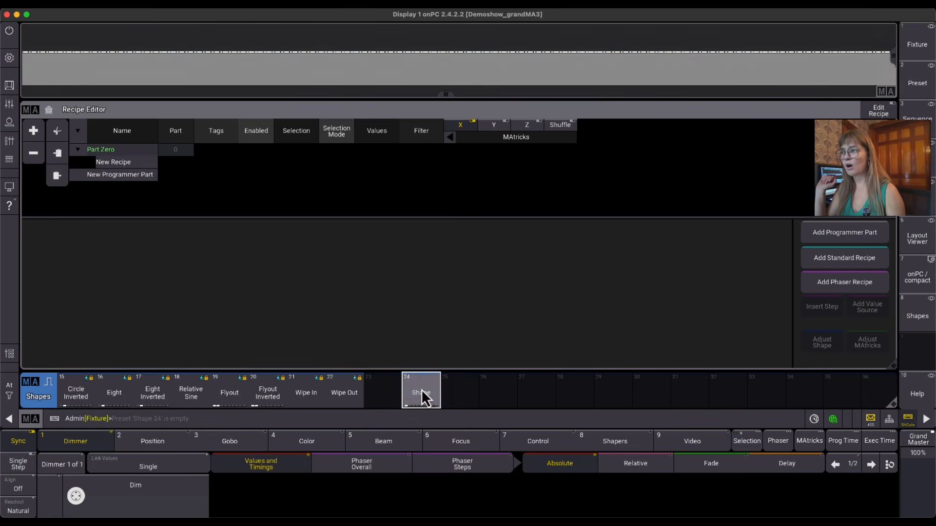
drag(414, 396, 388, 394)
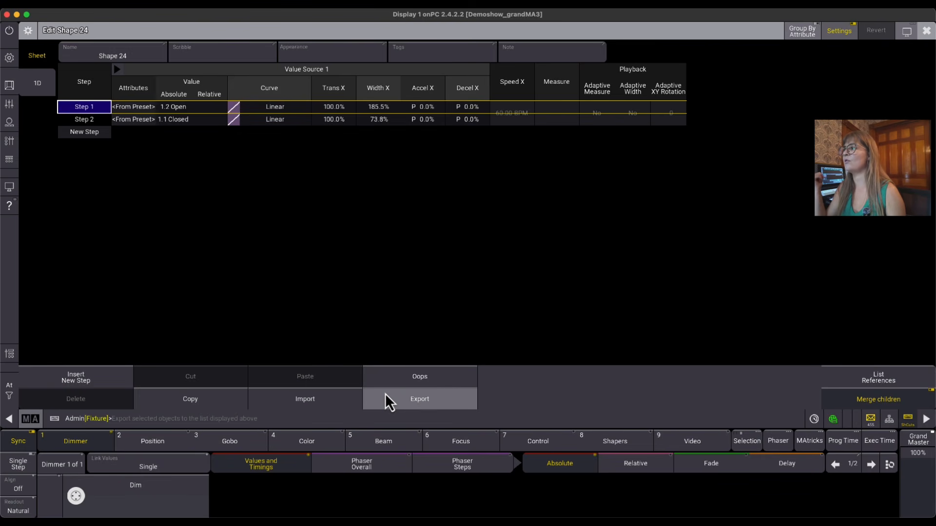
click(926, 30)
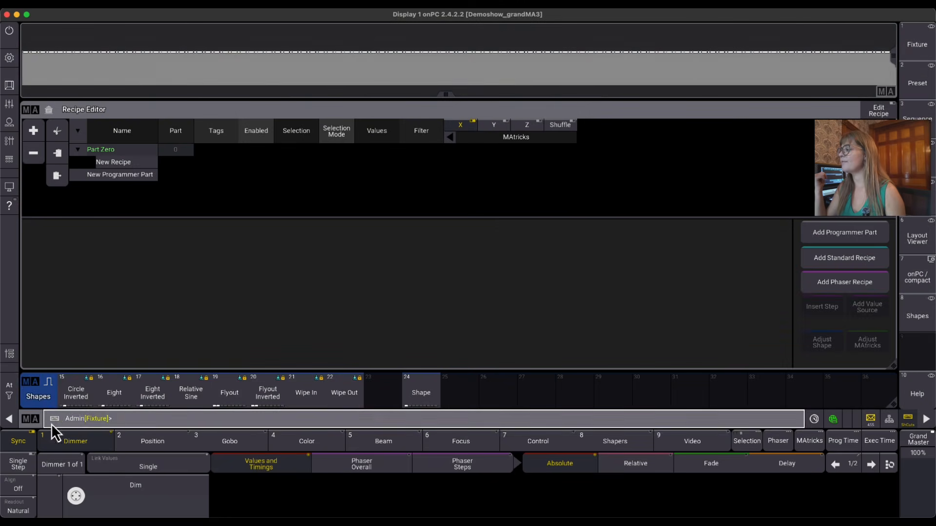
- Clear the programmer and add a new phaser recipe with the Pixels group as its selection
click(9, 395)
click(12, 399)
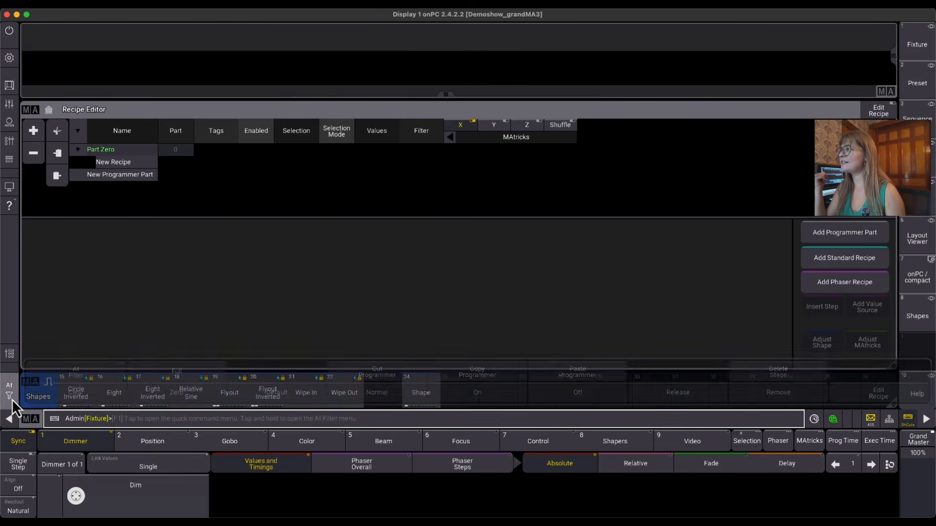
click(861, 287)
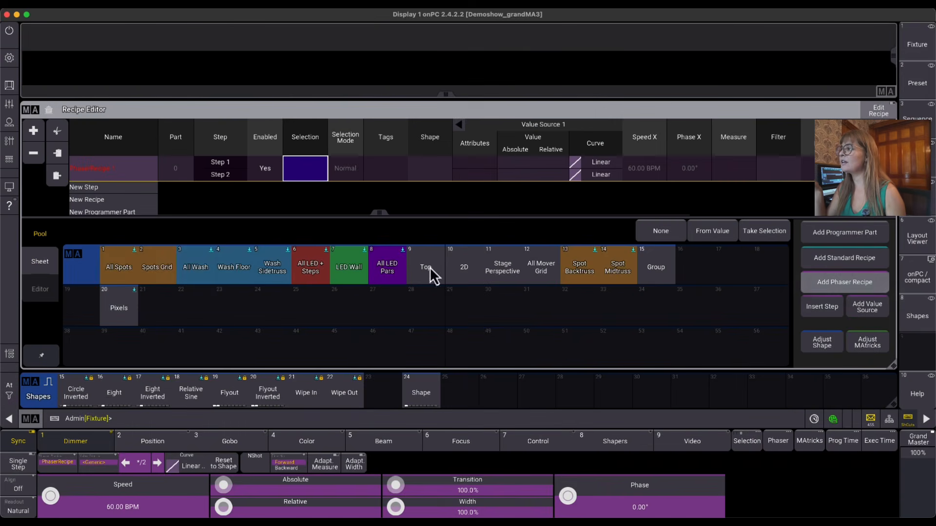
drag(127, 310, 98, 341)
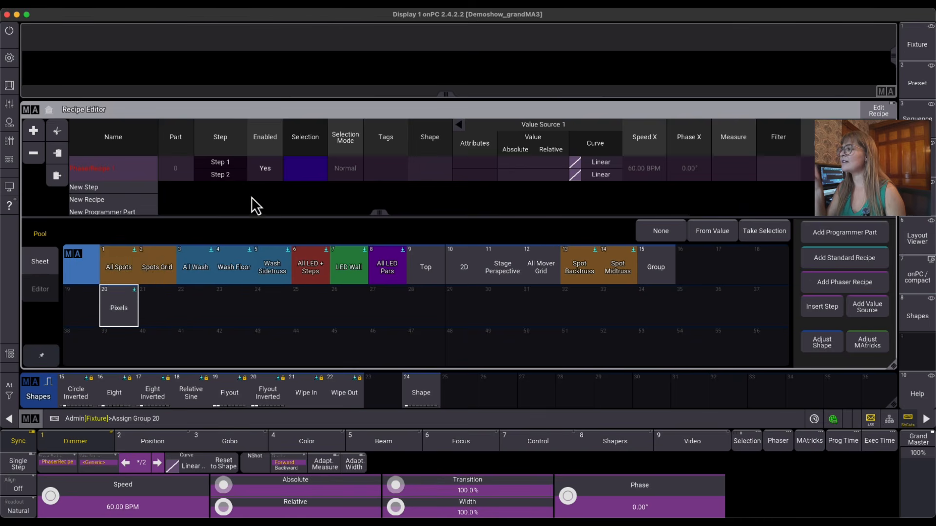
click(310, 178)
- Assign the Open dimmer preset to Step 1 and the Closed preset to Step 2 as absolute values
click(484, 163)
click(530, 165)
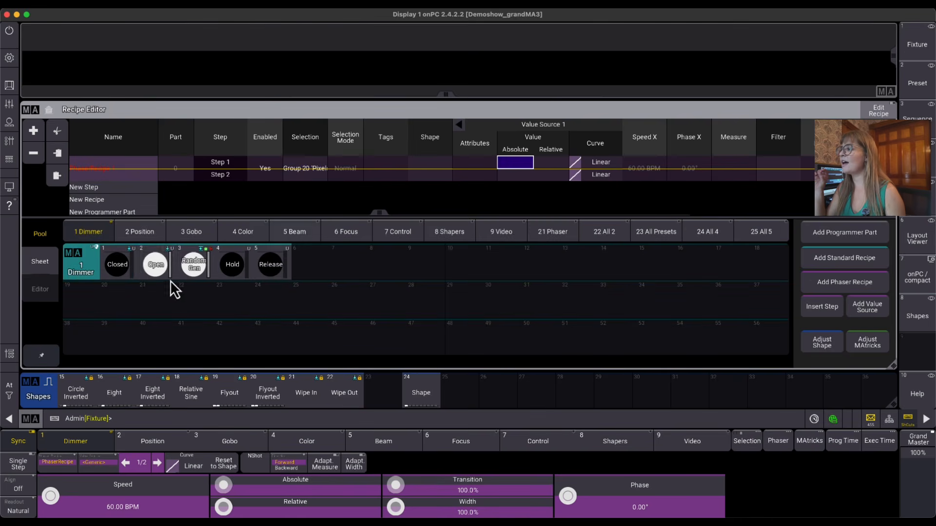
click(157, 267)
click(508, 178)
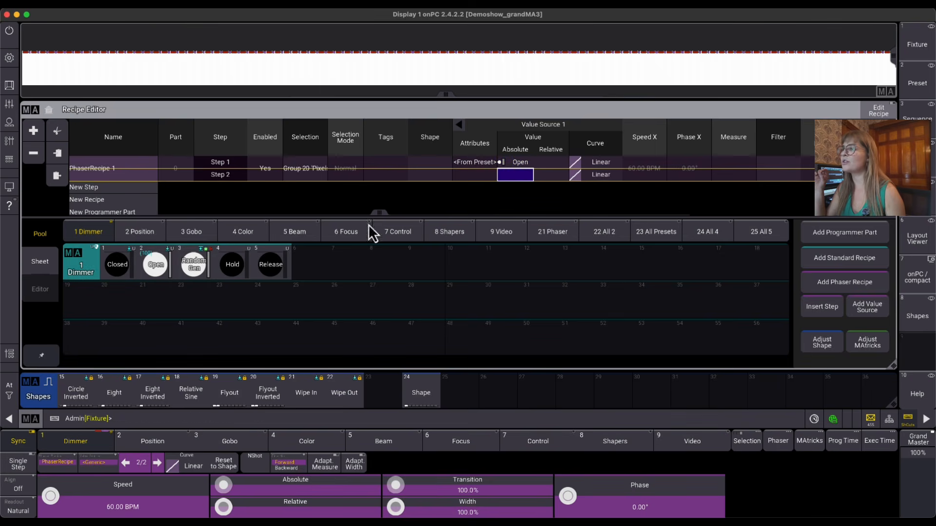
click(118, 267)
- Set the transition to 24% for Step 1 and 16% for Step 2 in the phaser curve editor
click(605, 167)
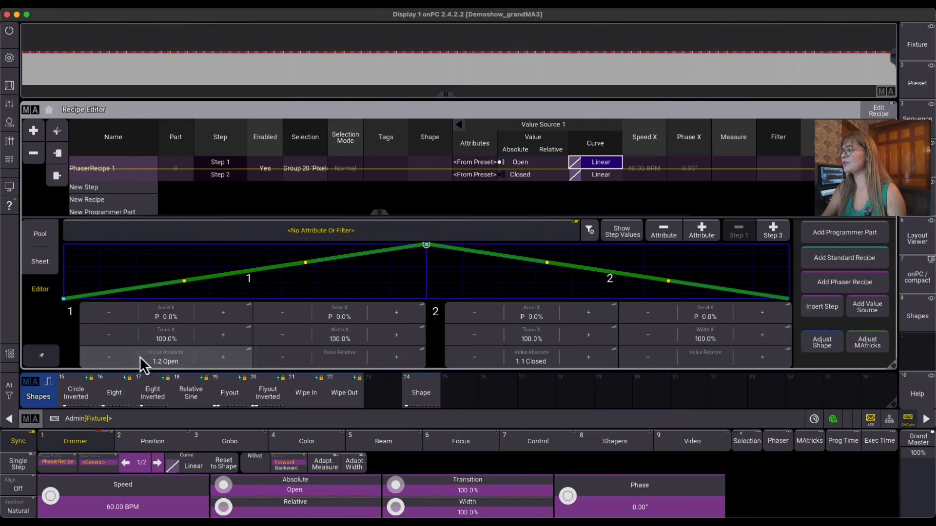
click(165, 337)
click(204, 436)
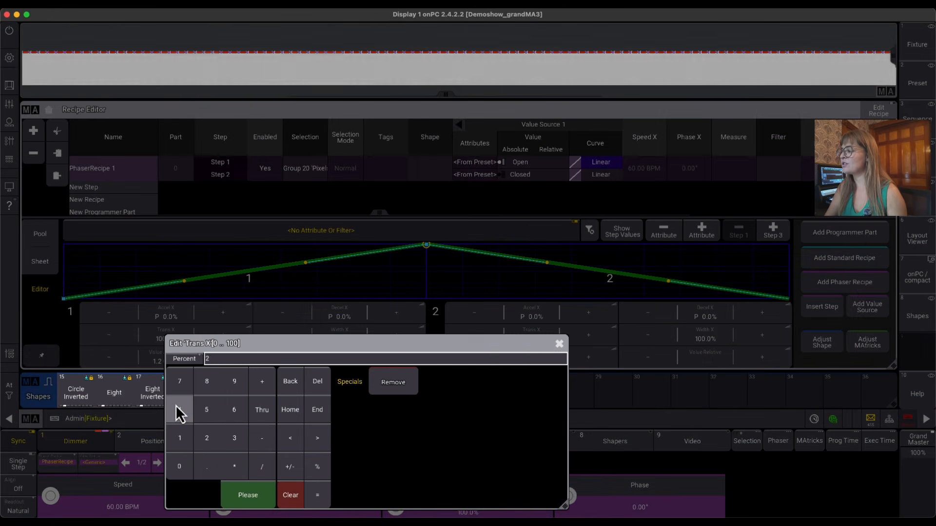
click(178, 410)
click(257, 502)
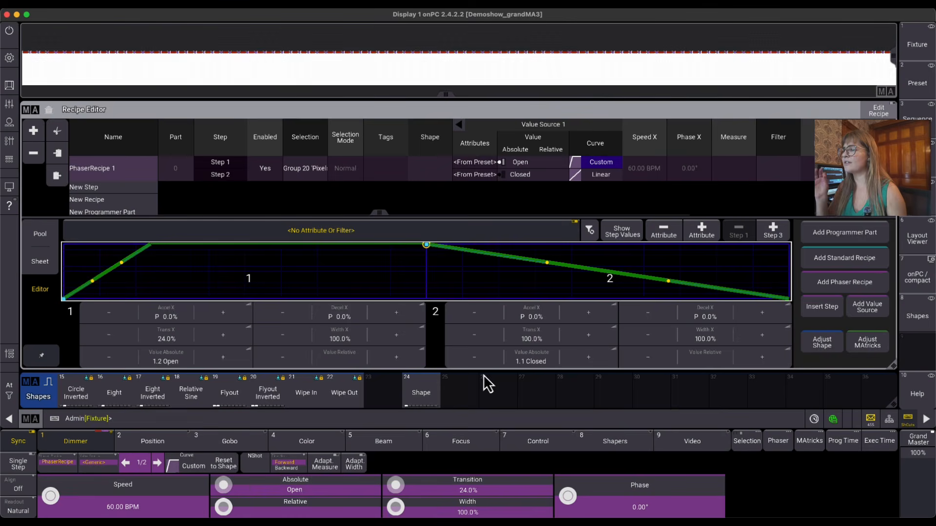
click(533, 337)
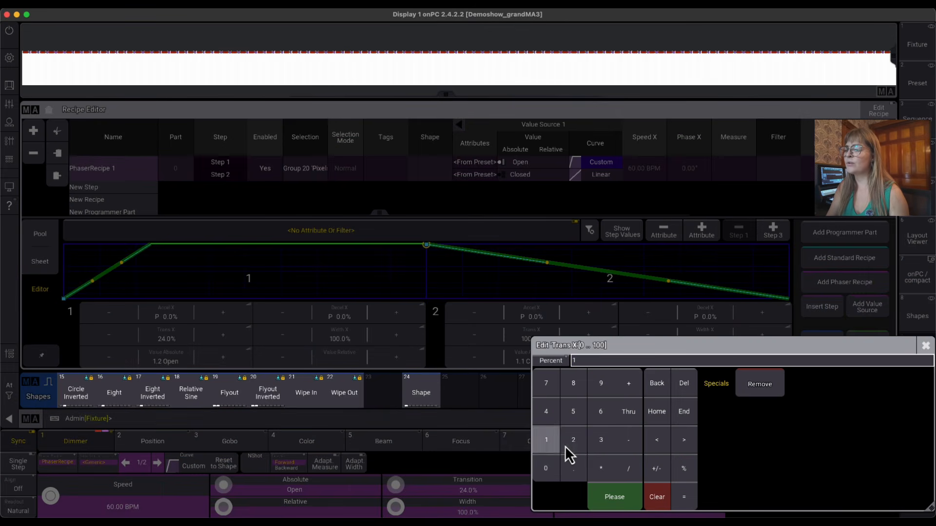
click(599, 414)
click(616, 497)
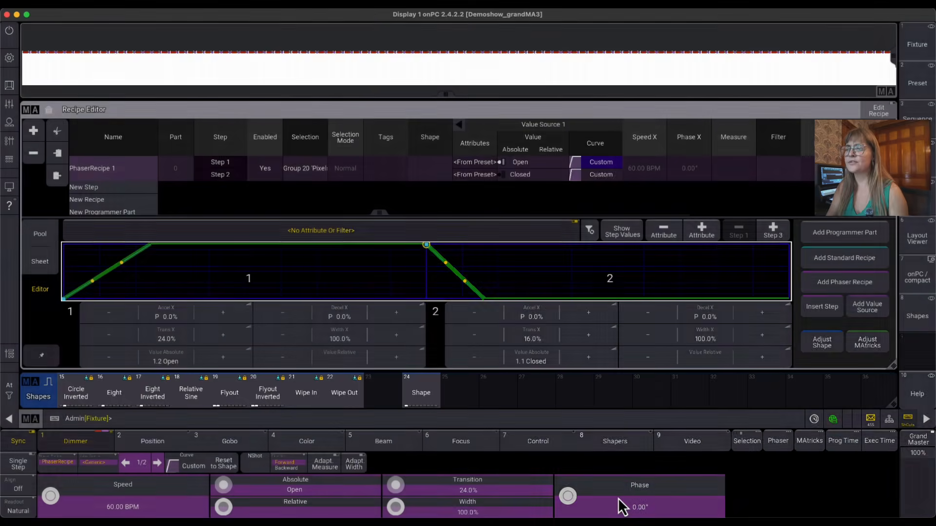
- Set the width to 86% for Step 1 and 67% for Step 2
click(351, 335)
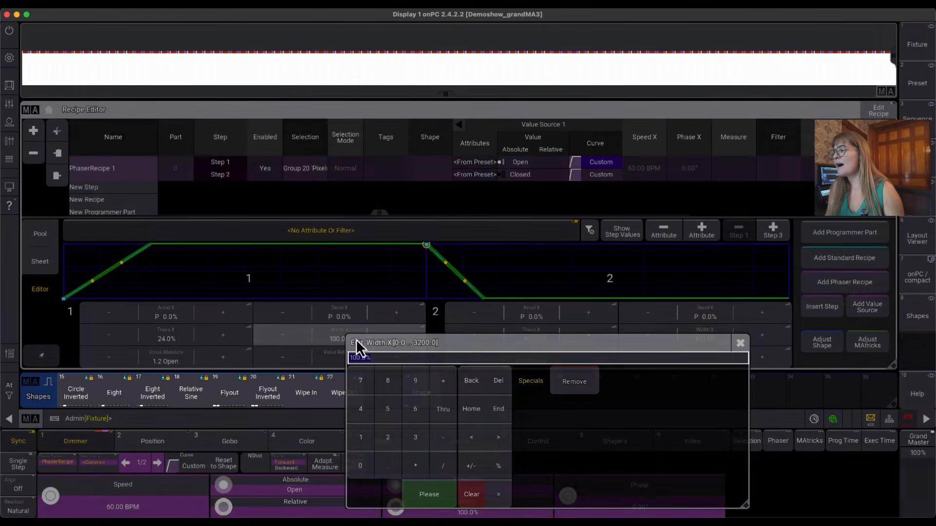
click(421, 493)
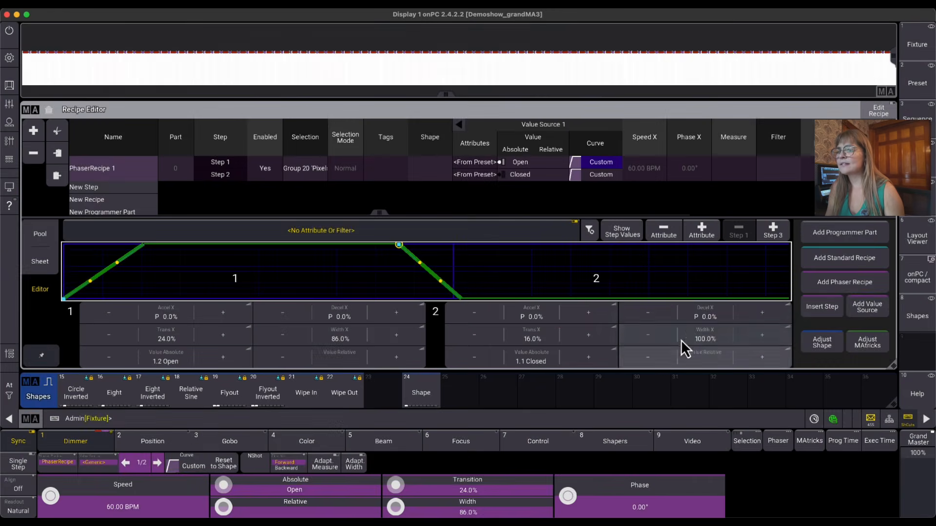
click(708, 339)
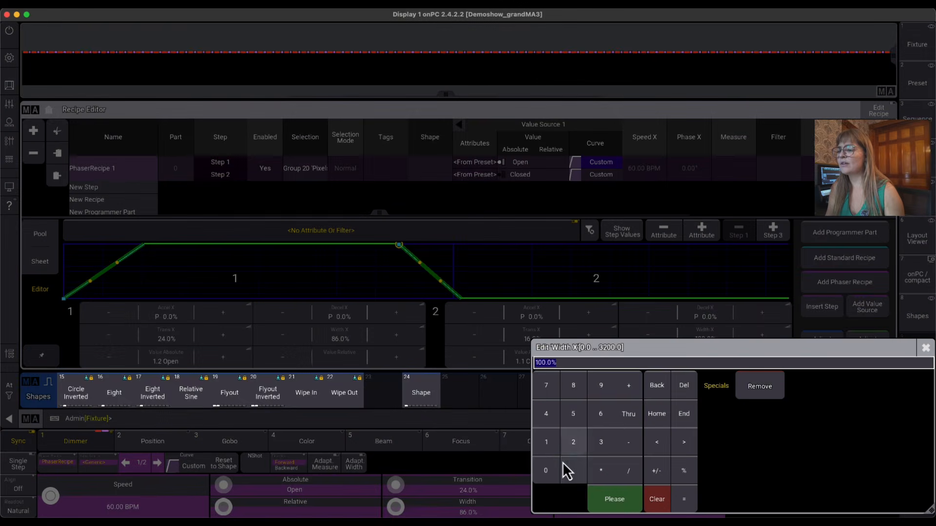
click(594, 413)
text(7)
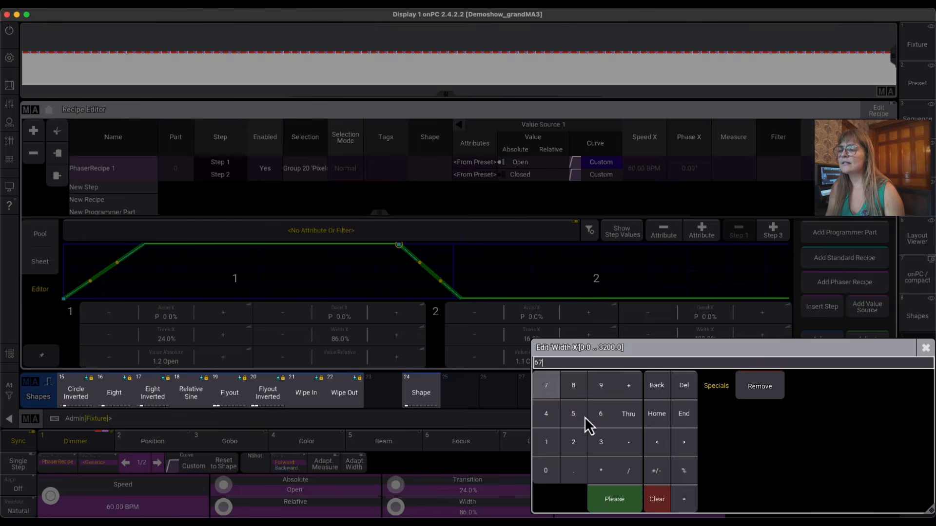
click(616, 502)
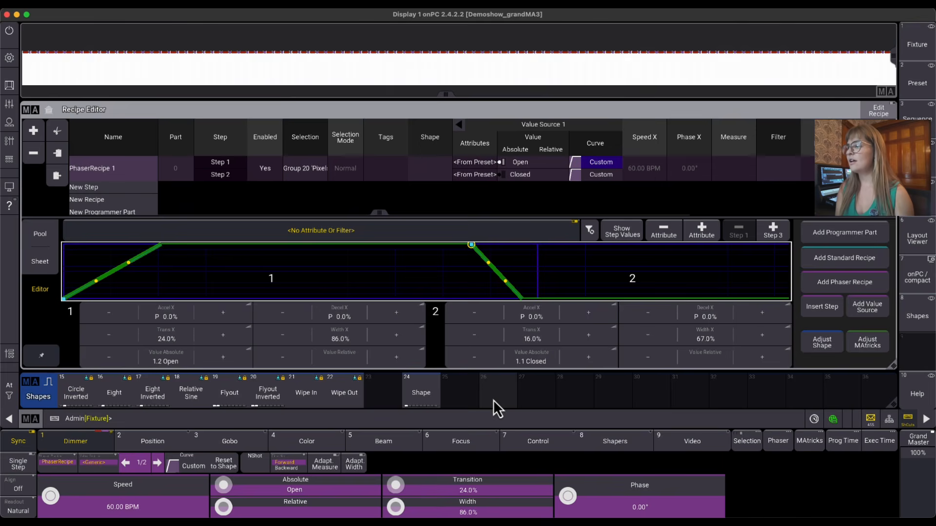
- Store the custom curve as a new shape in slot 25 of the Shapes pool and review its step settings
drag(460, 387, 428, 372)
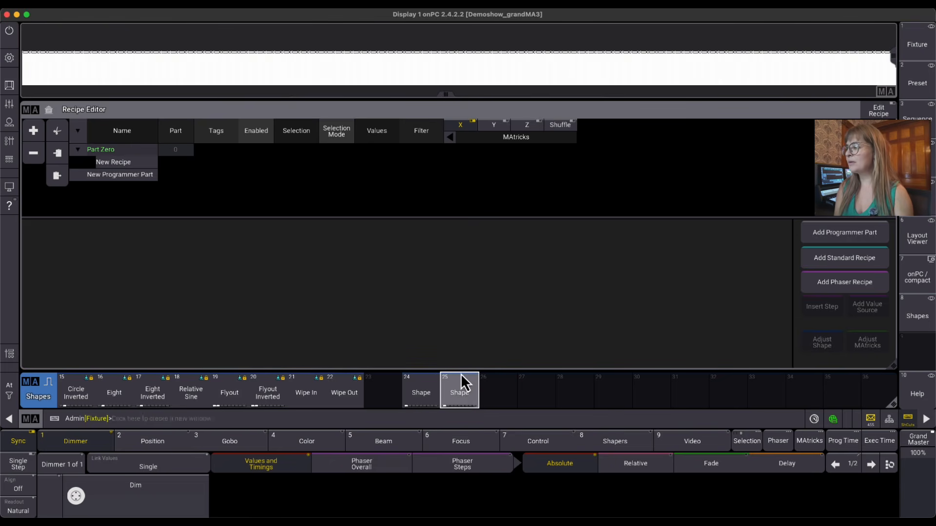
right_click(466, 393)
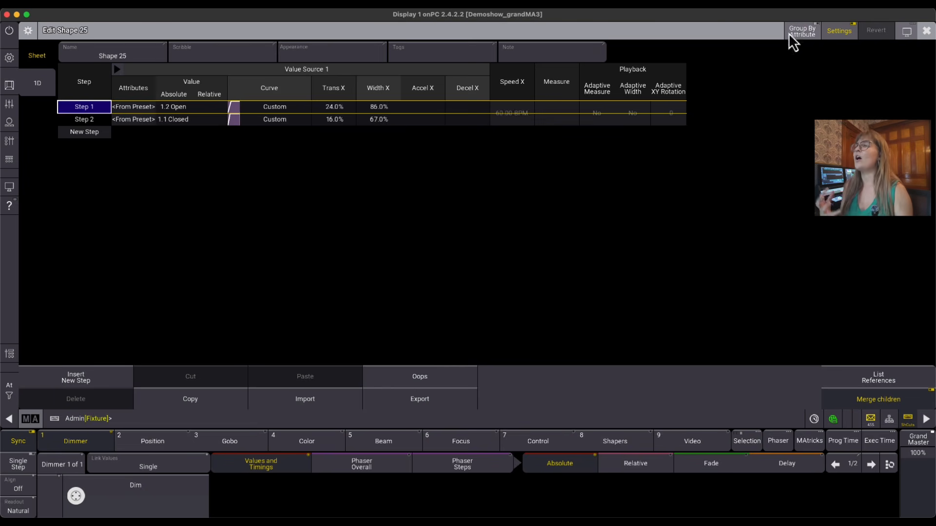
click(926, 30)
- Label shape 25 as "Really Awesome Shape"
drag(458, 390, 453, 356)
text(Re)
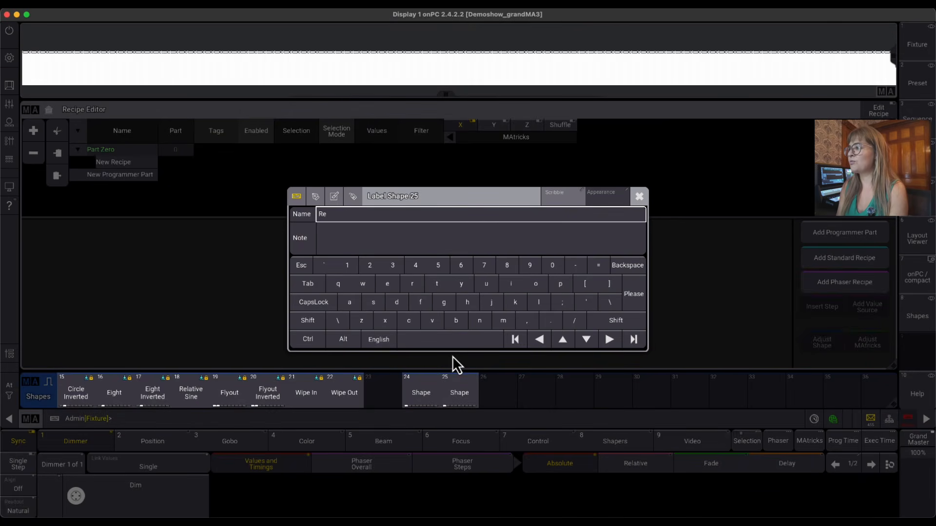
text(ally Awes)
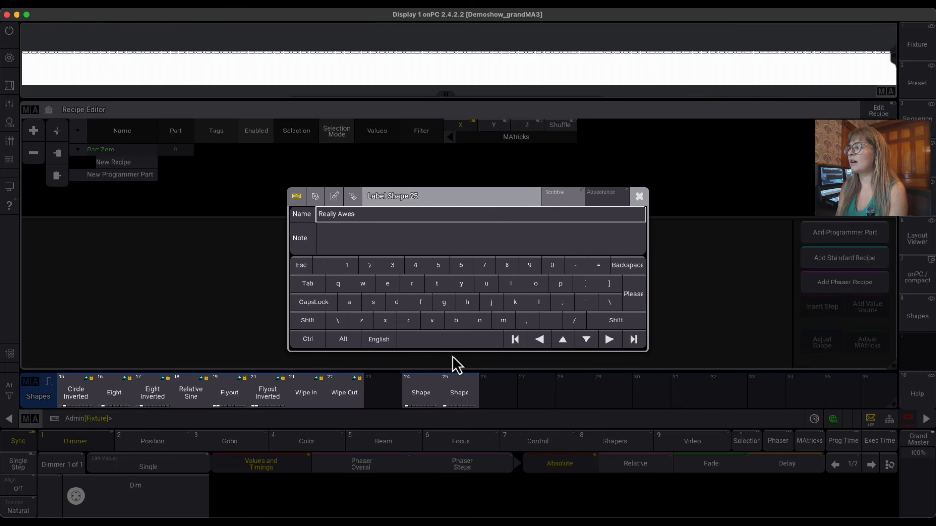
text(ome shape)
key(BackSpace)
key(BackSpace)
key(BackSpace)
key(BackSpace)
key(BackSpace)
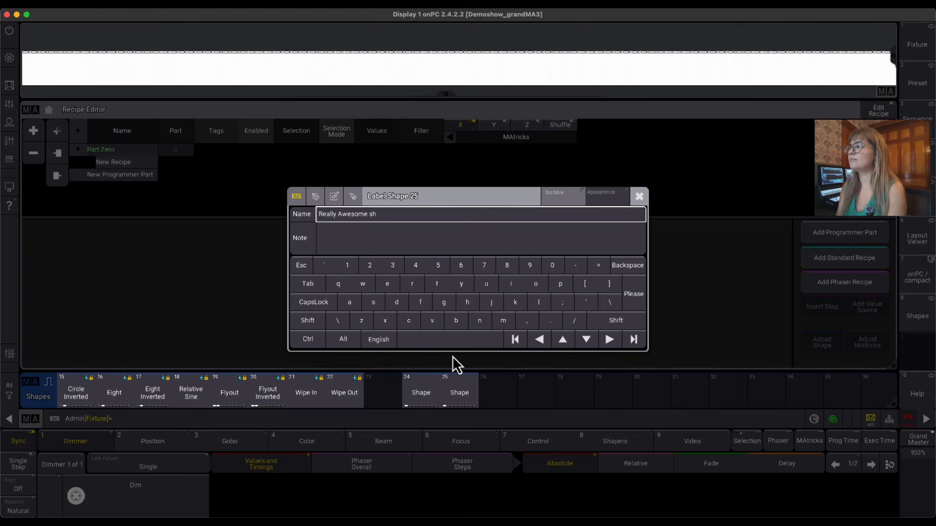
text(Shape)
key(Return)
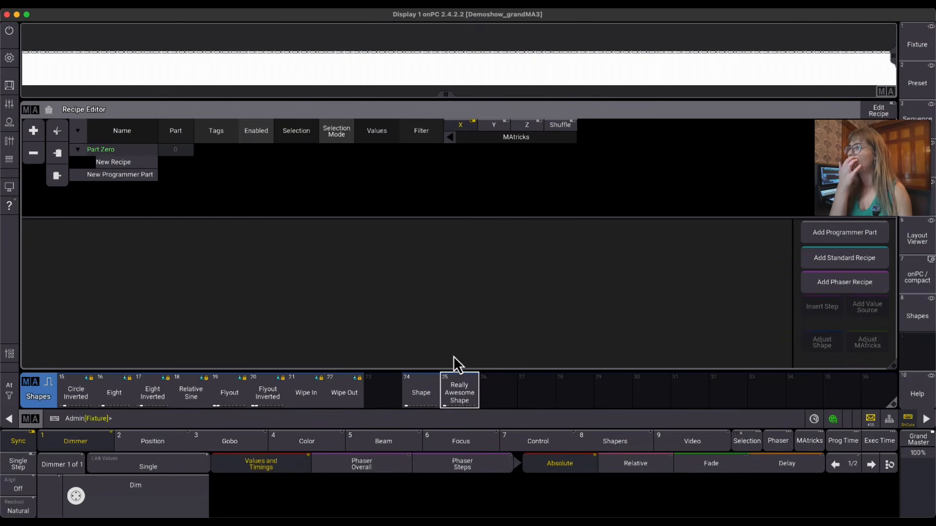